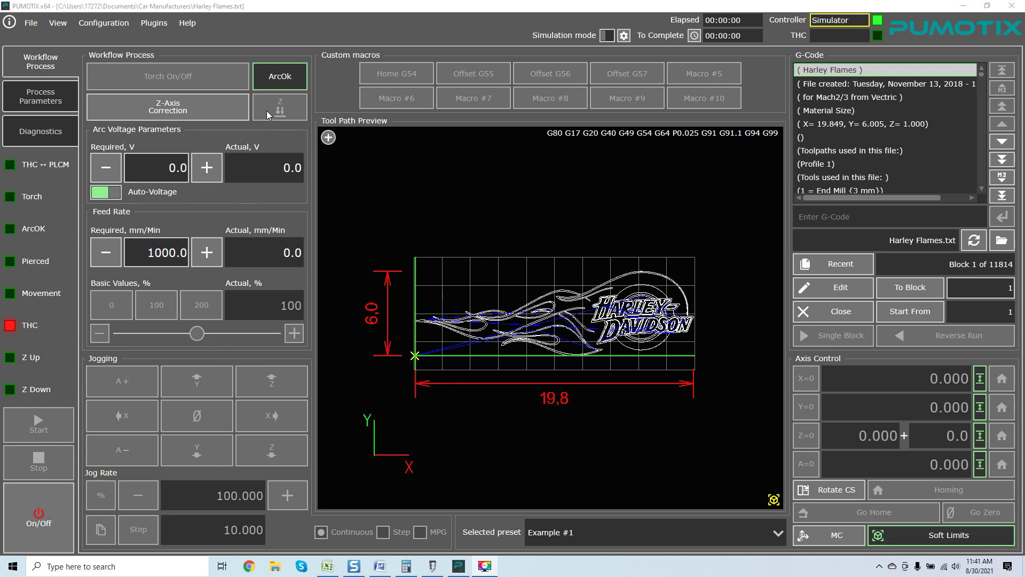
Toggle the ArcOk signal and power on the simulated plasma machine.
left_click(278, 80)
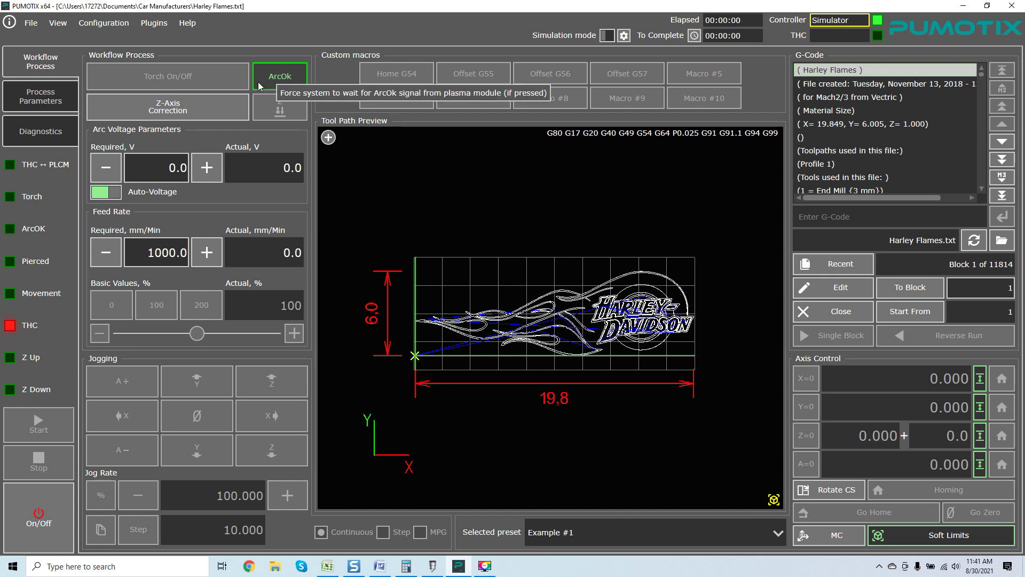
left_click(43, 506)
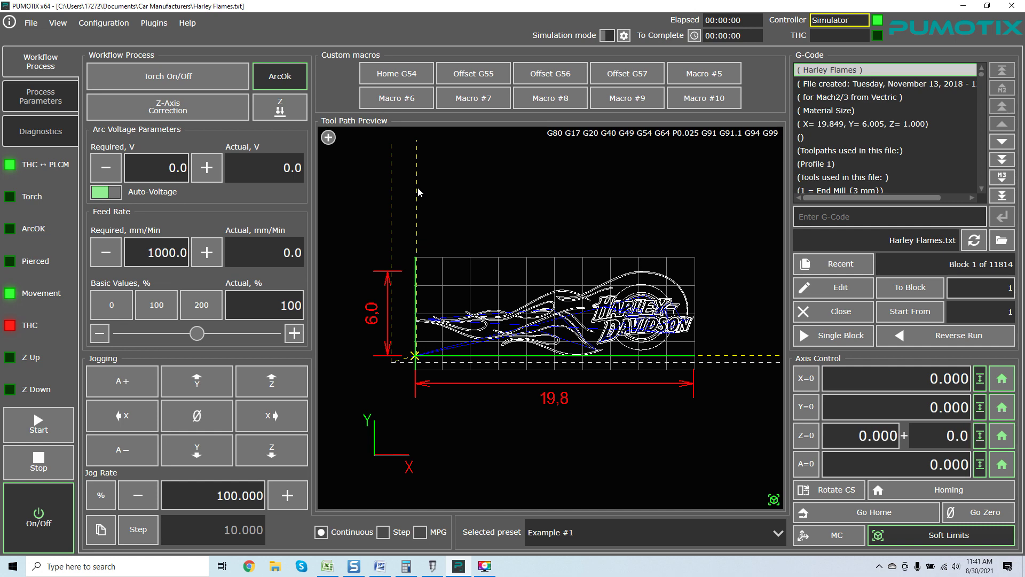
Zoom out the tool path preview and pan the Harley Flames part to the lower-left.
scroll(421, 198, "down", 5)
mouse_move(421, 199)
left_mouse_down()
mouse_move(480, 290)
mouse_move(461, 324)
mouse_move(469, 283)
mouse_move(466, 305)
left_mouse_up()
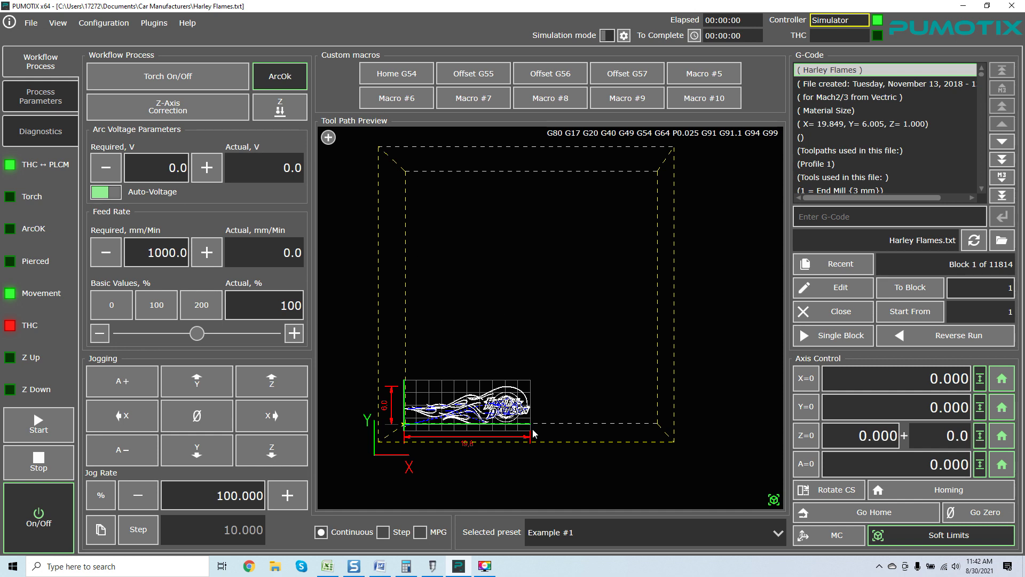
left_click(724, 532)
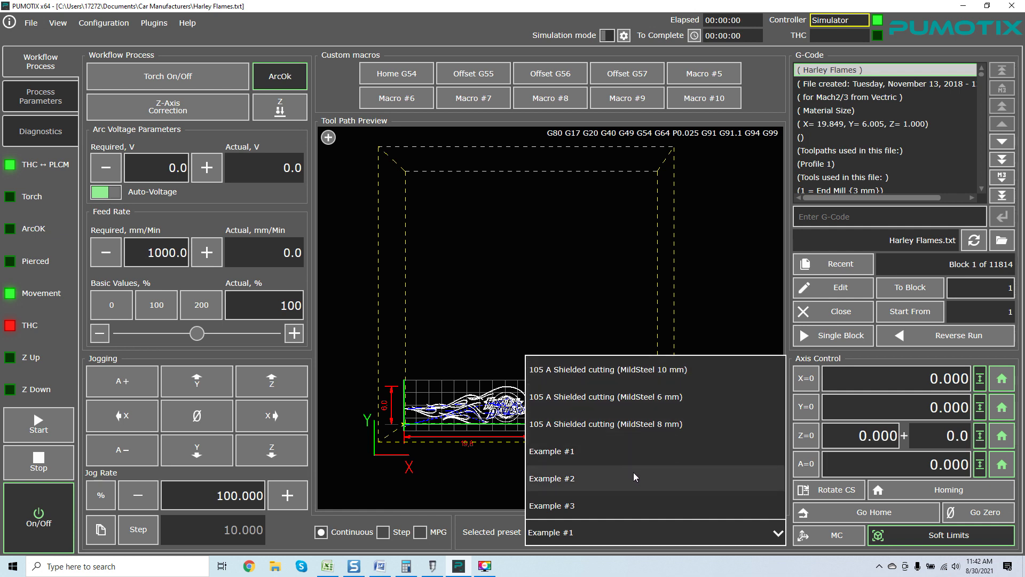
Keep Example #1 as the cutting preset, recentre the work area, and enable simulation mode.
left_click(721, 273)
left_click_drag(700, 231, 654, 328)
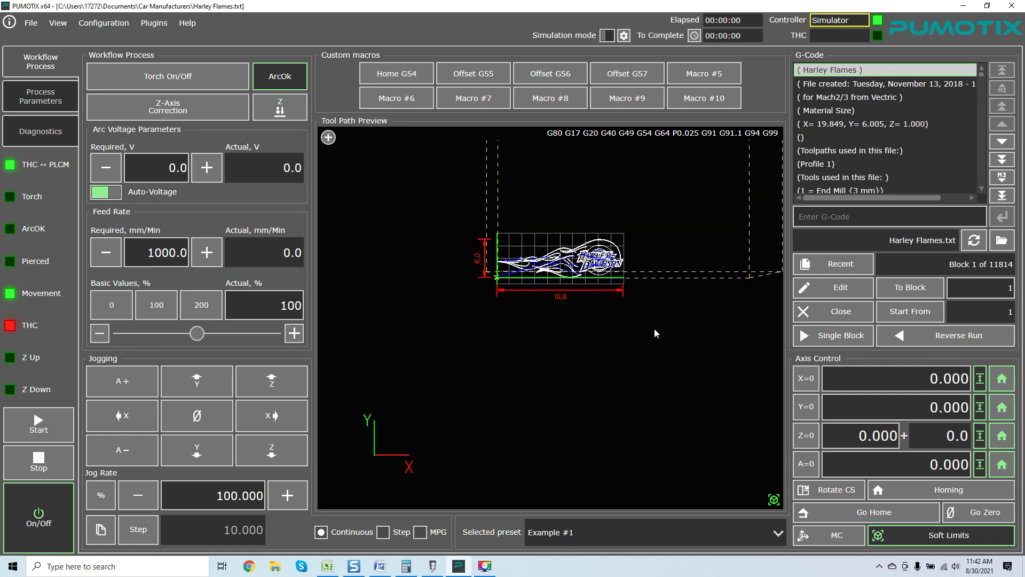
left_click(607, 35)
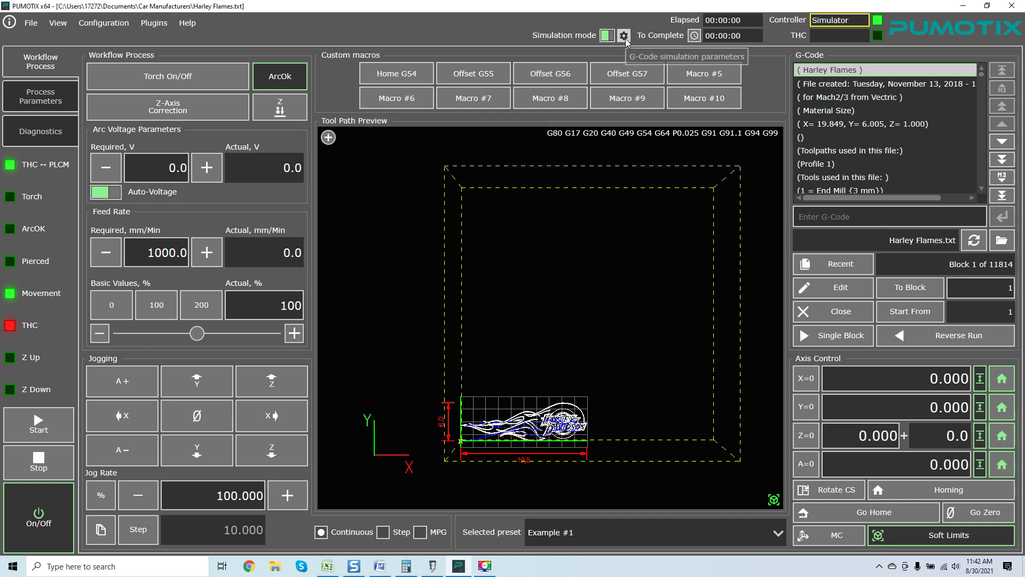
Review the simulation parameters (20.0 Z height, Feed #1) and close the popup.
left_click(626, 38)
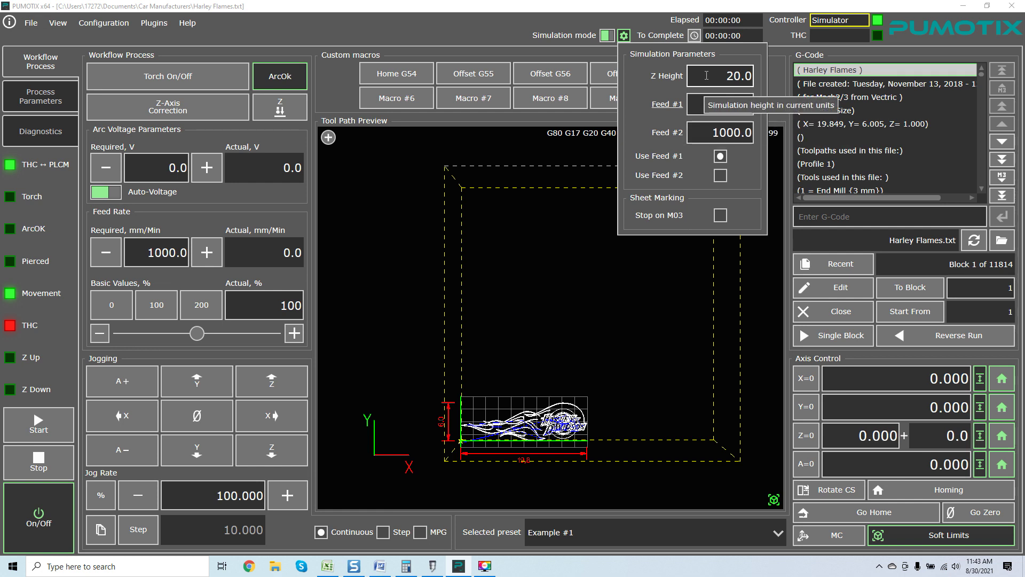
left_click(624, 36)
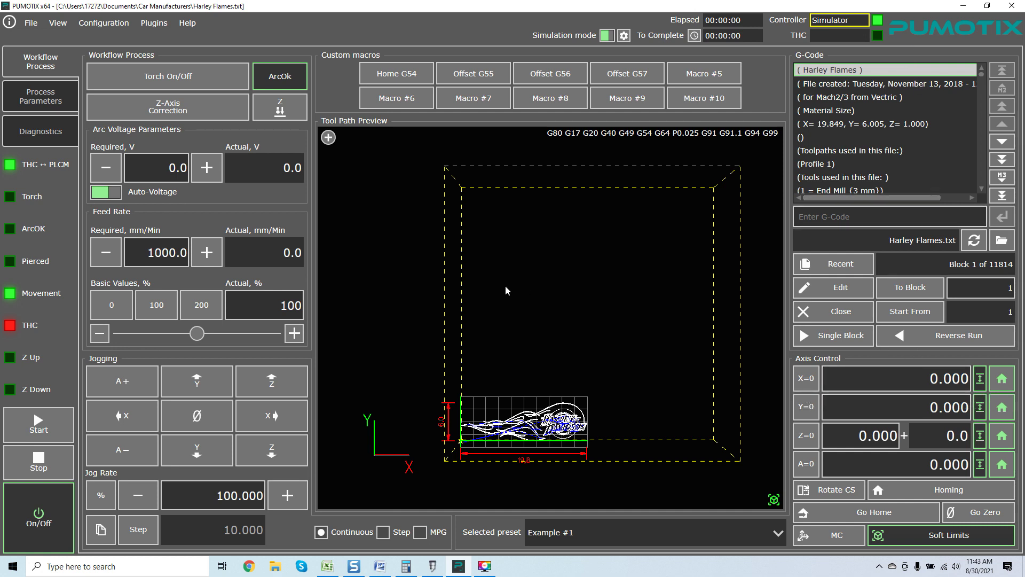
left_click(60, 128)
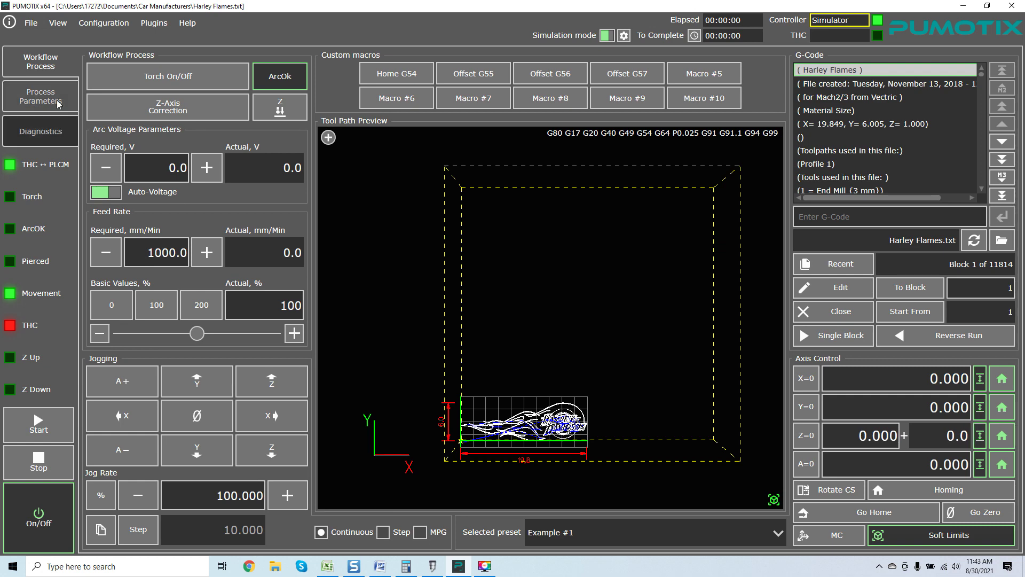
Show Example #1's process parameters and read tooltips for fields like Smart Burn Height.
left_click(59, 104)
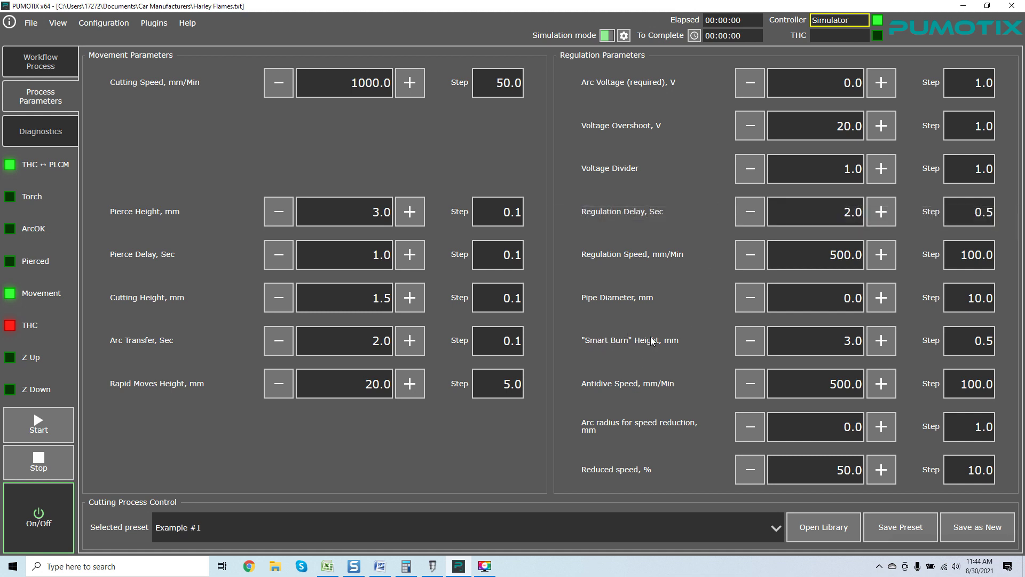
mouse_move(795, 340)
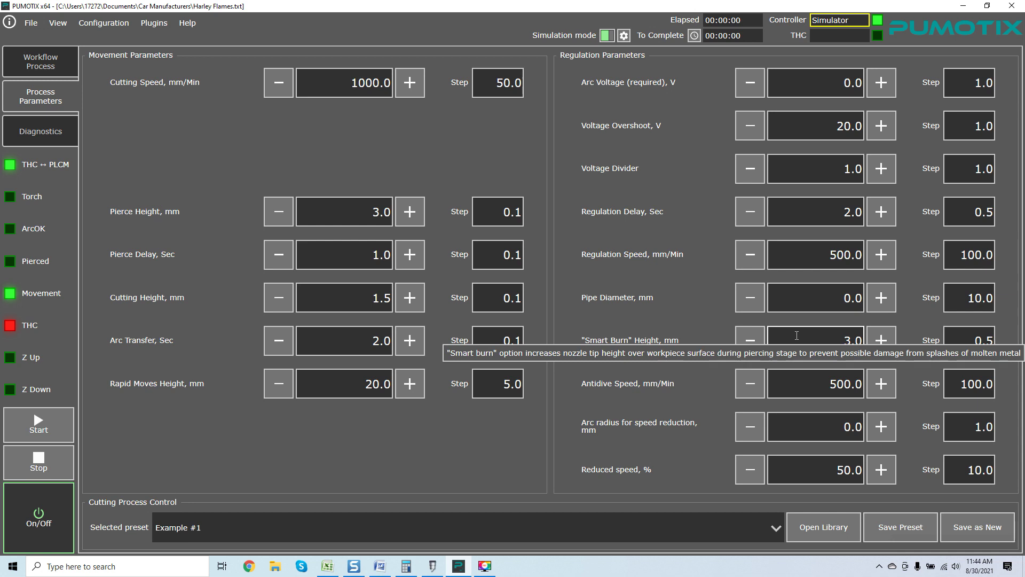
mouse_move(786, 296)
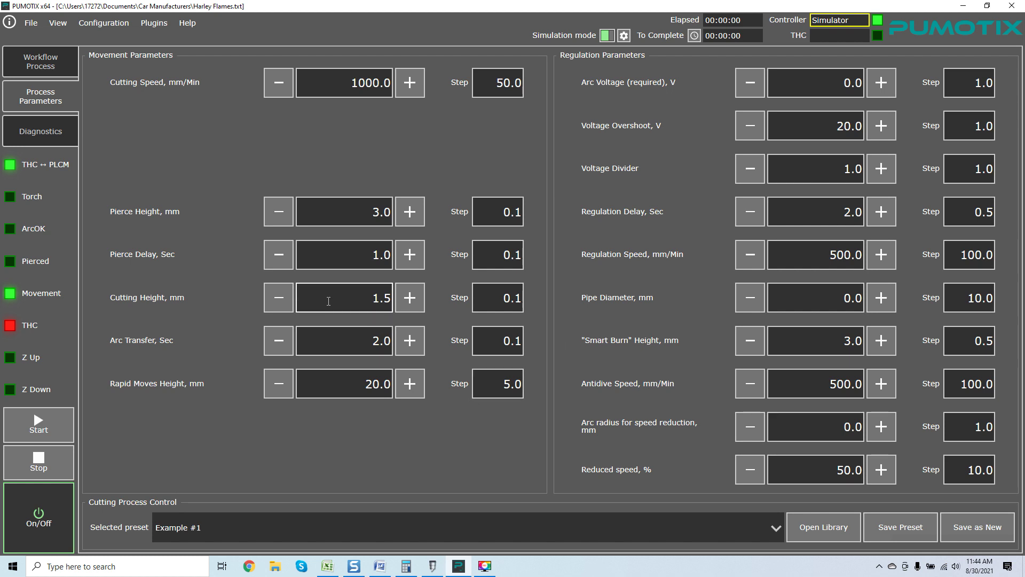
In Diagnostics, expand the Axis Y, Z and A motor signals and scroll through them.
left_click(60, 133)
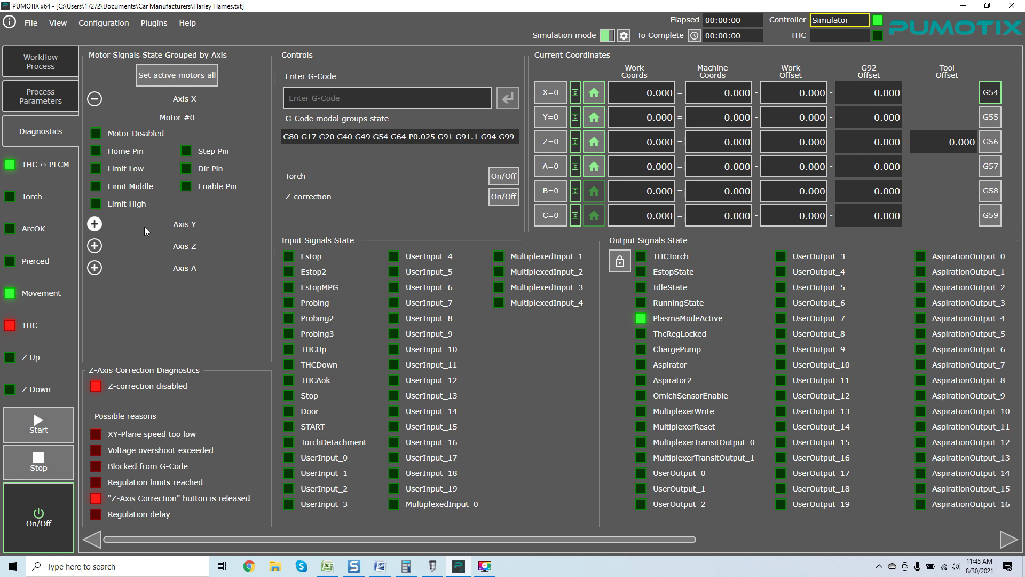
left_click(96, 229)
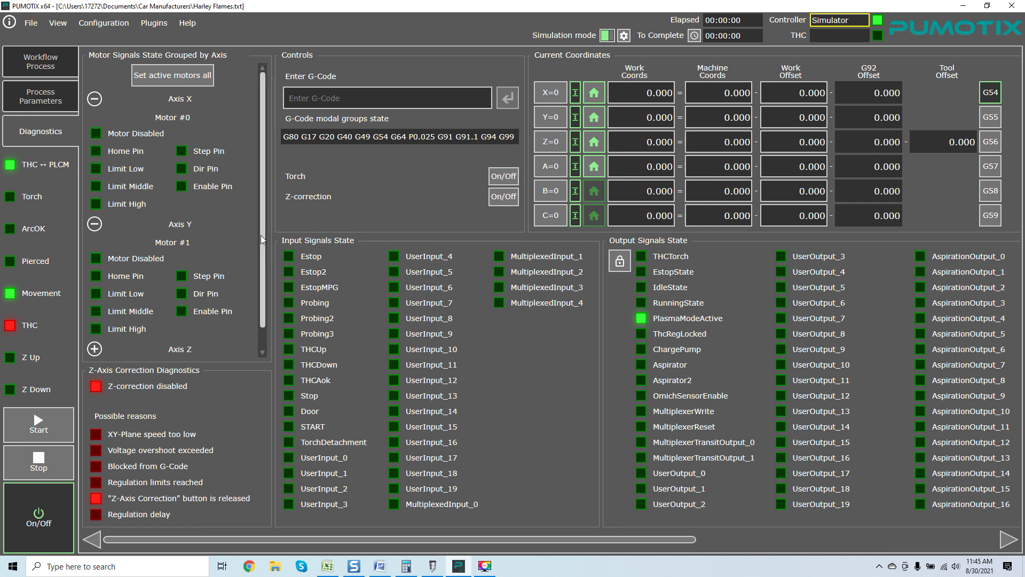
scroll(160, 326, "down", 1)
left_click(94, 324)
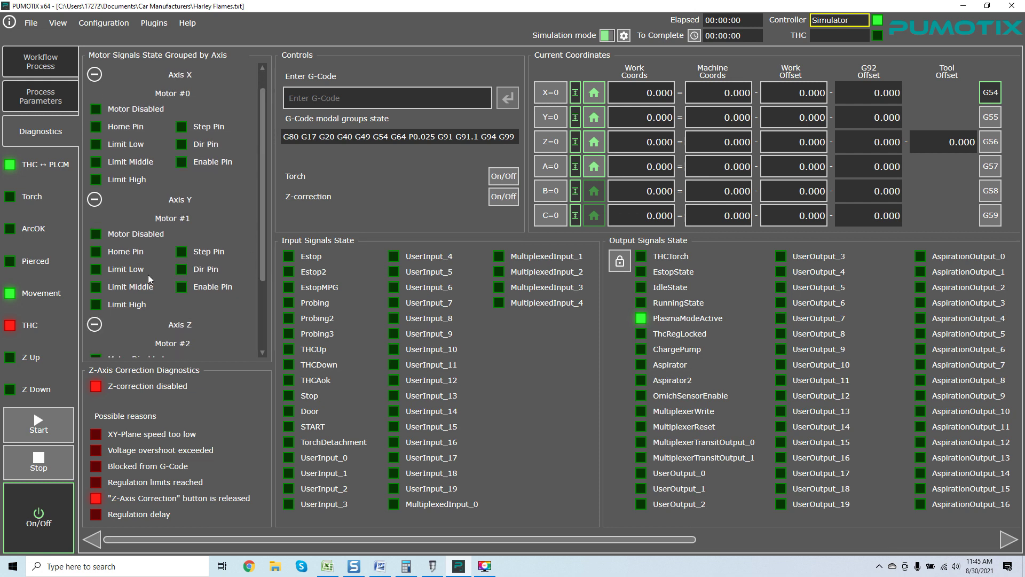
scroll(150, 277, "down", 4)
scroll(150, 278, "down", 1)
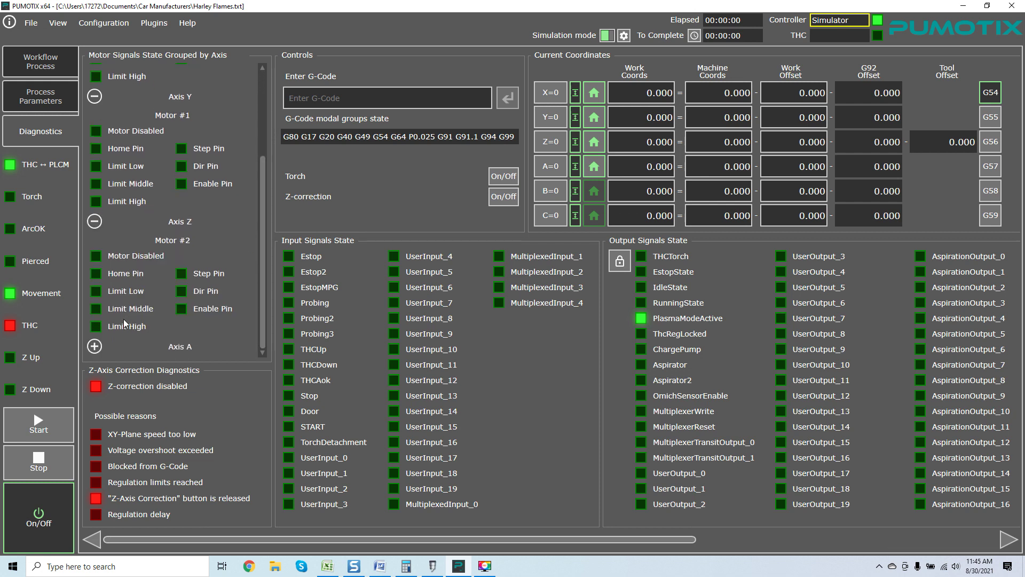
left_click(94, 346)
scroll(163, 264, "down", 2)
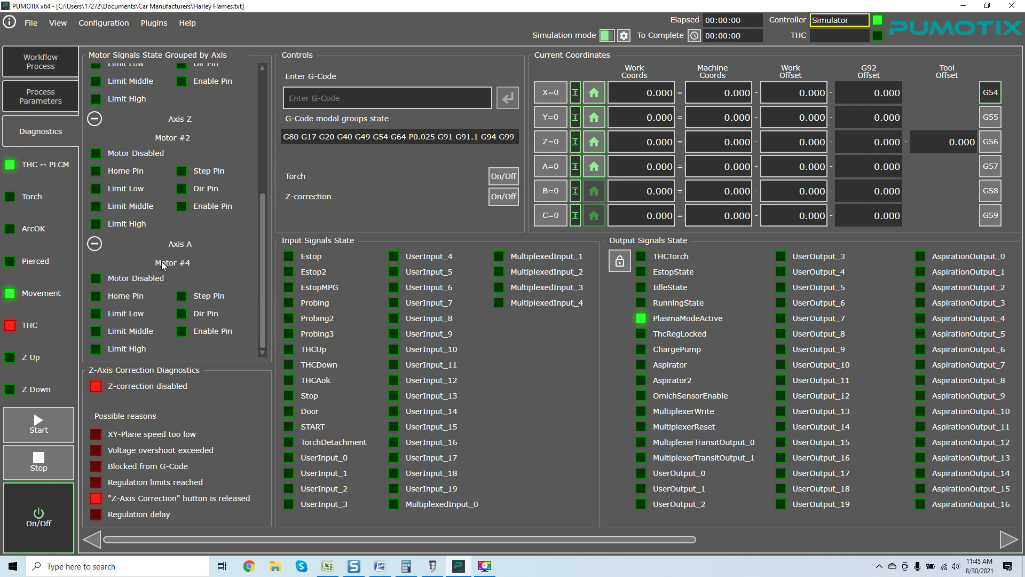
scroll(163, 264, "up", 5)
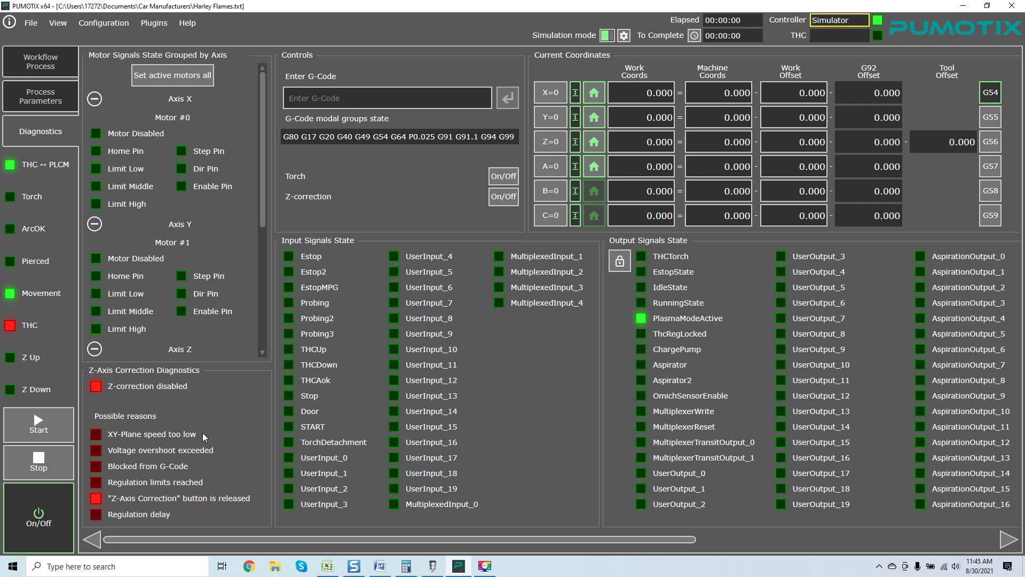
Collapse the Axis X, Y, Z and A motor signal groups and power the machine off.
left_click(94, 99)
left_click(95, 122)
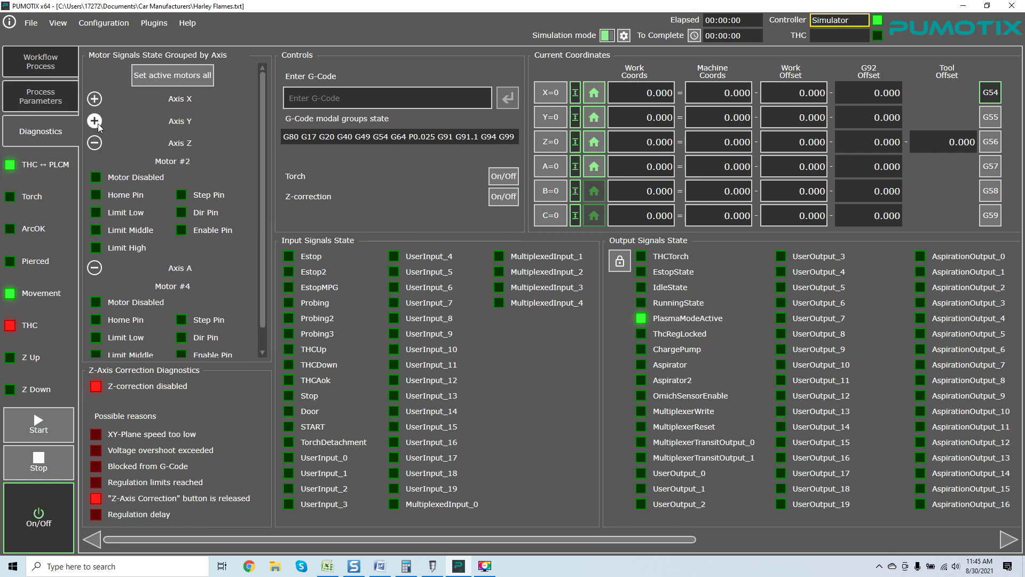
left_click(95, 142)
left_click(96, 167)
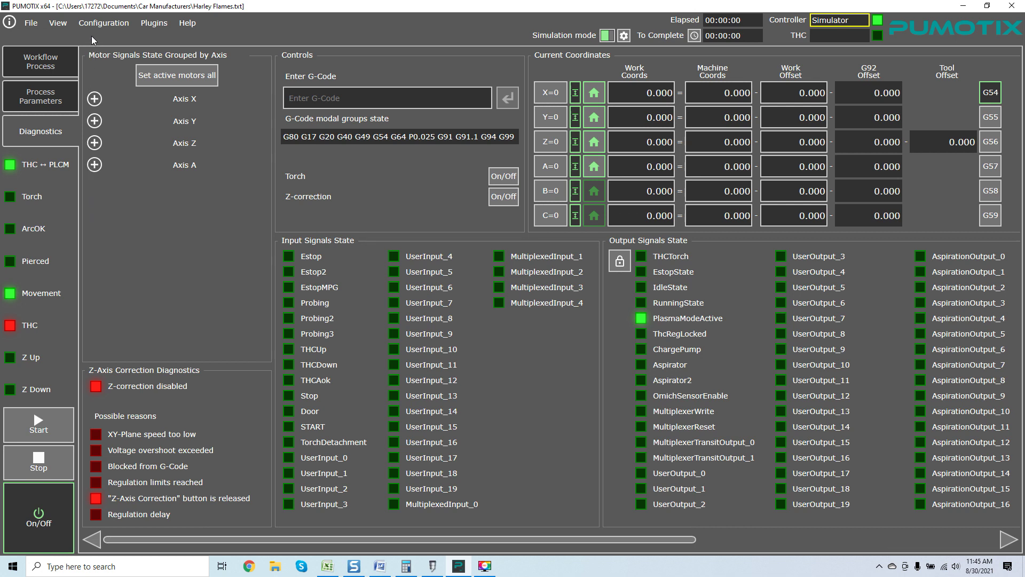
left_click(55, 506)
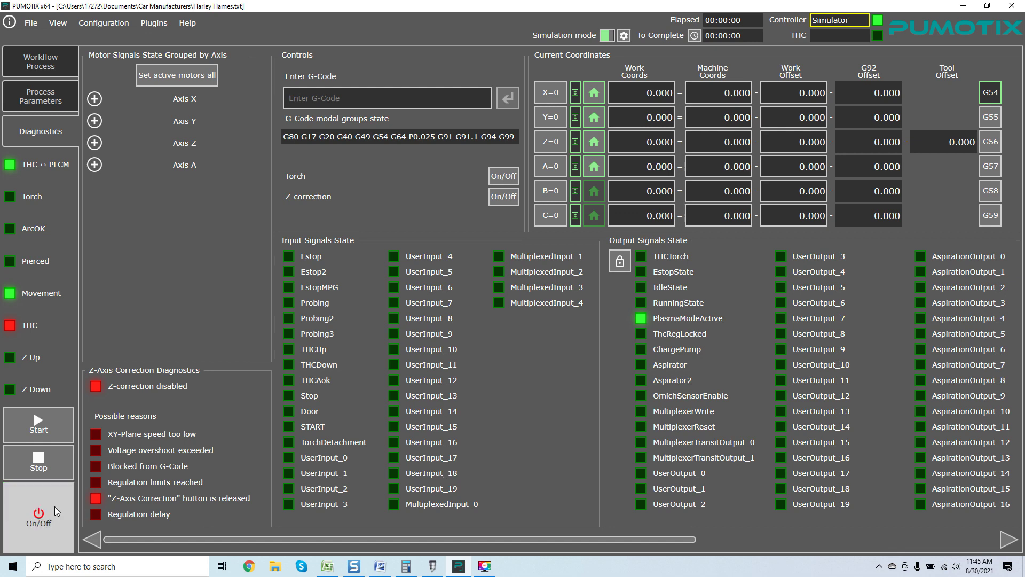
Open Configuration > Settings, scroll the THC controller list, and show the Plasma parameters.
left_click(107, 24)
left_click(107, 38)
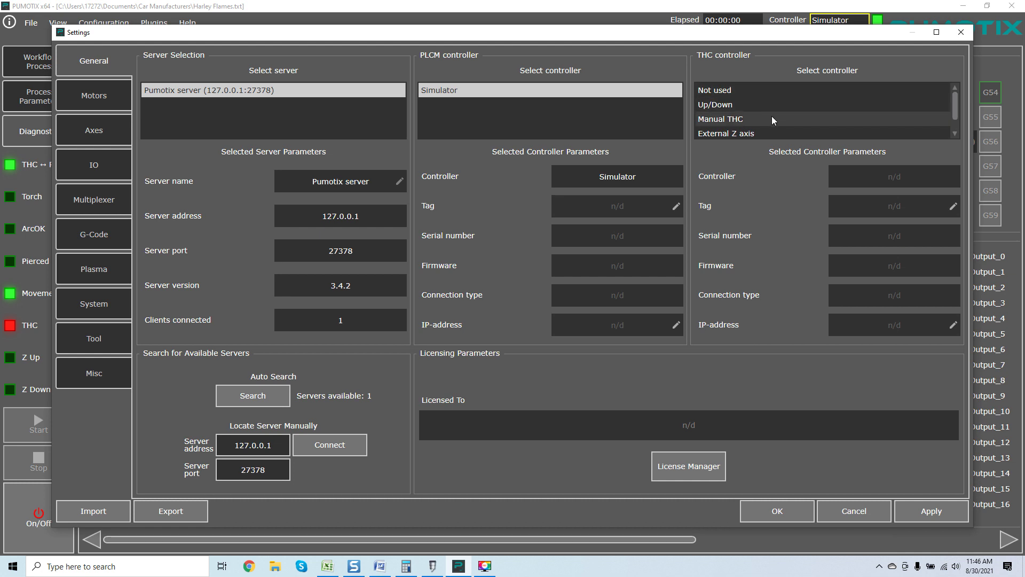
scroll(772, 117, "down", 1)
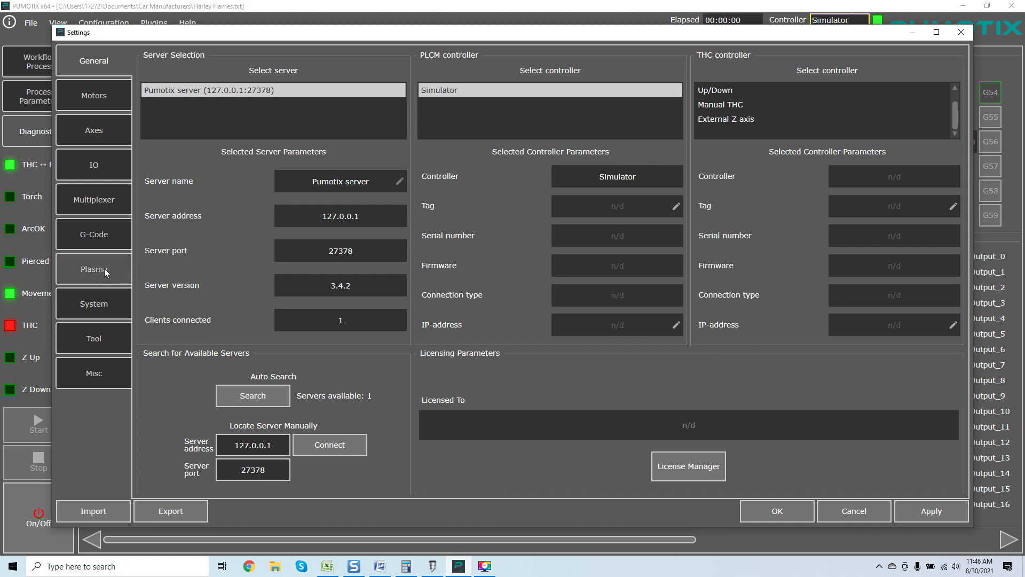
left_click(89, 271)
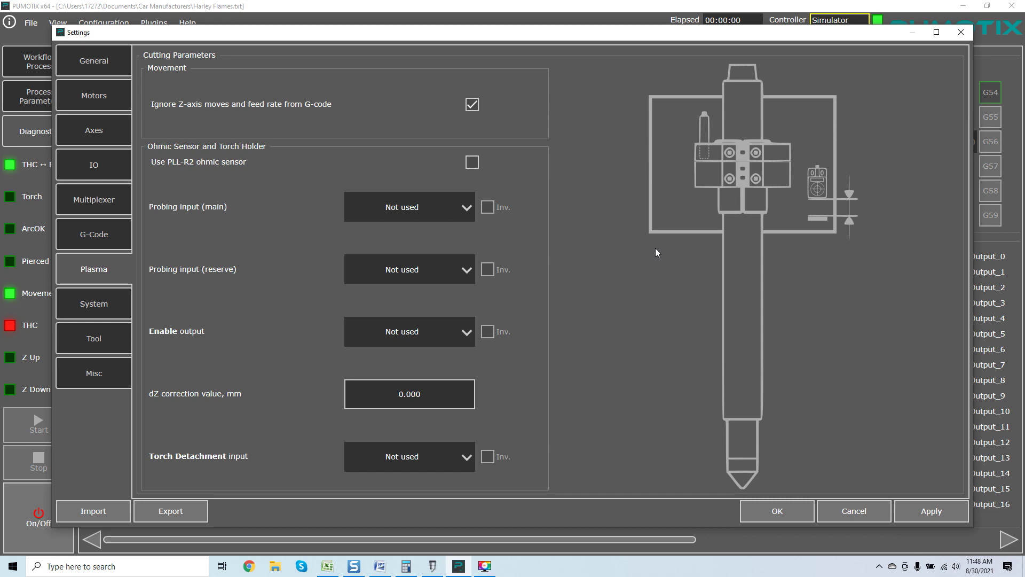
Cancel the Settings dialog after reviewing the plasma cutting parameters.
left_click(855, 512)
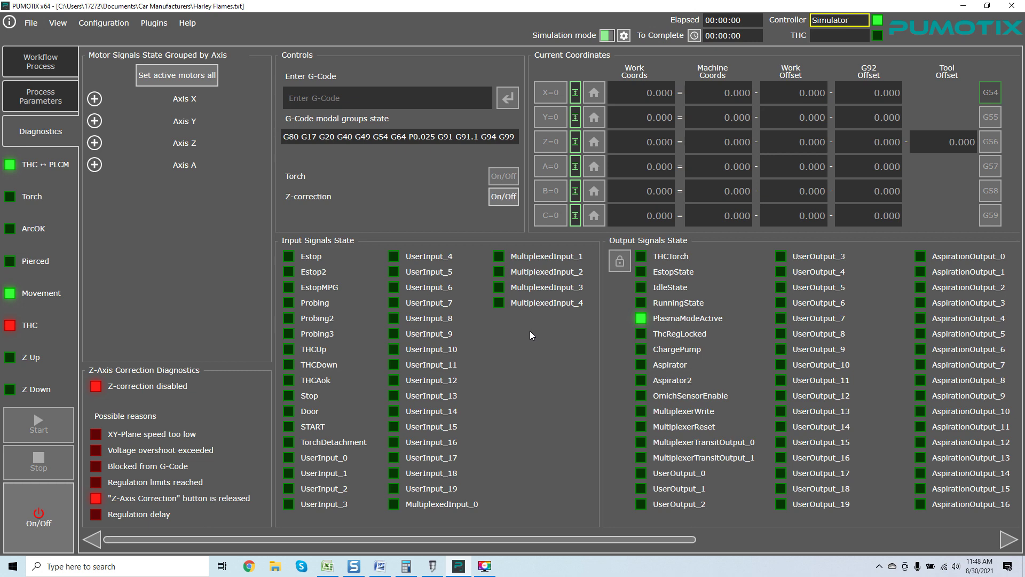
Return to Workflow Process and zoom and pan the preview onto the Harley Flames toolpath.
left_click(46, 66)
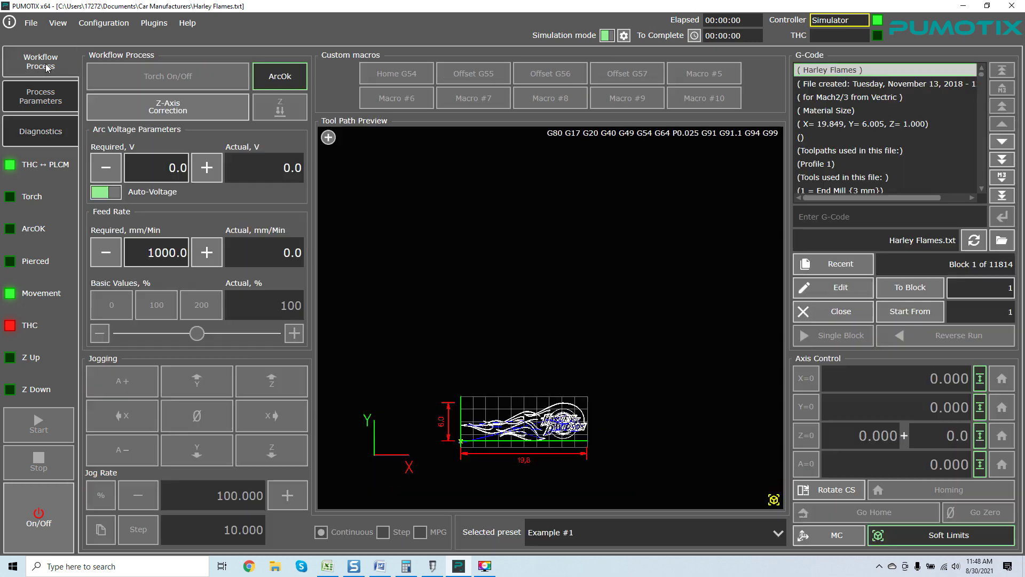
scroll(555, 368, "up", 5)
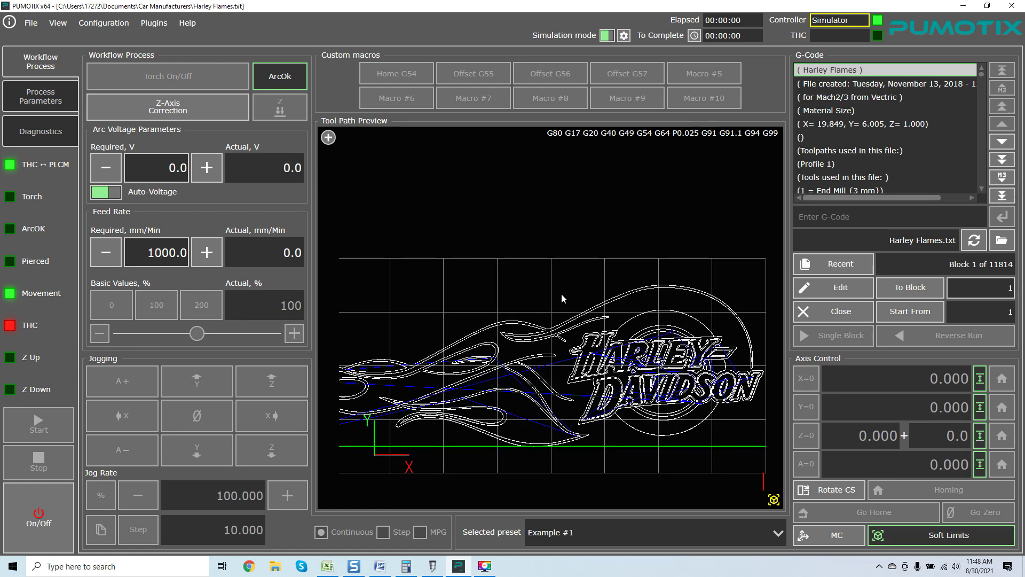
mouse_move(562, 294)
left_mouse_down()
mouse_move(604, 264)
mouse_move(582, 255)
left_mouse_up()
scroll(583, 258, "down", 2)
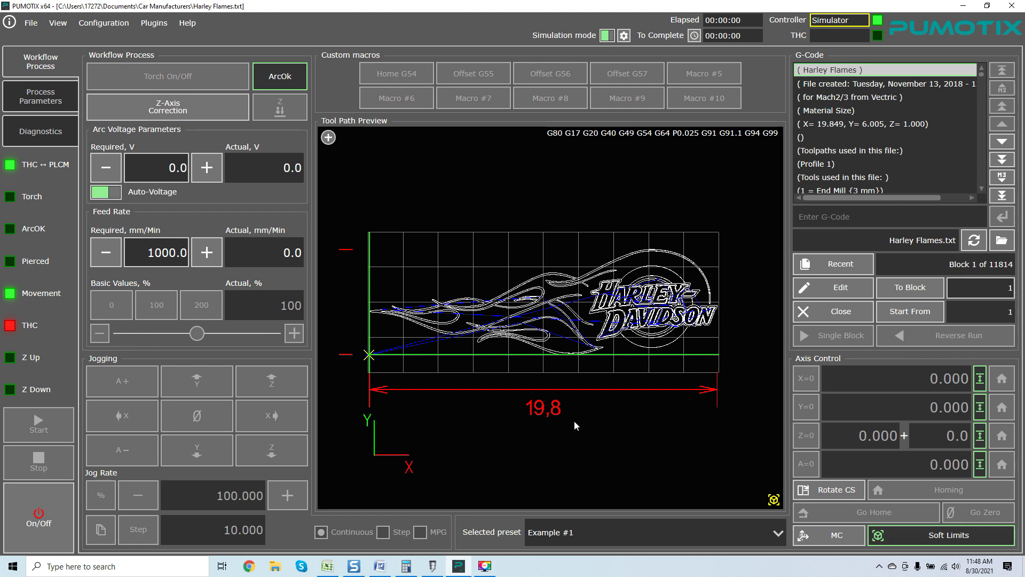
Switch off the Simulation mode toggle at the top of the screen.
left_click(605, 35)
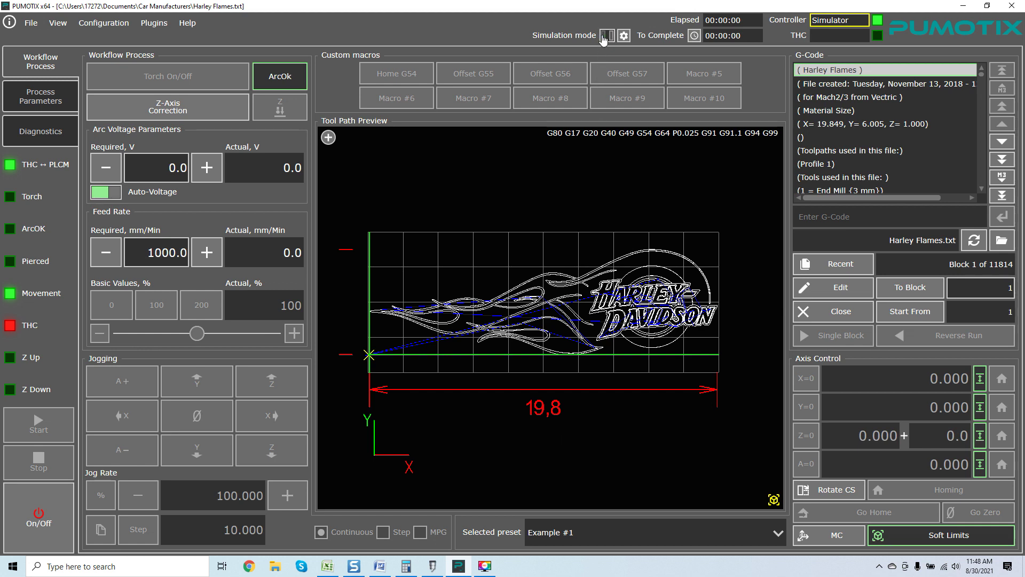